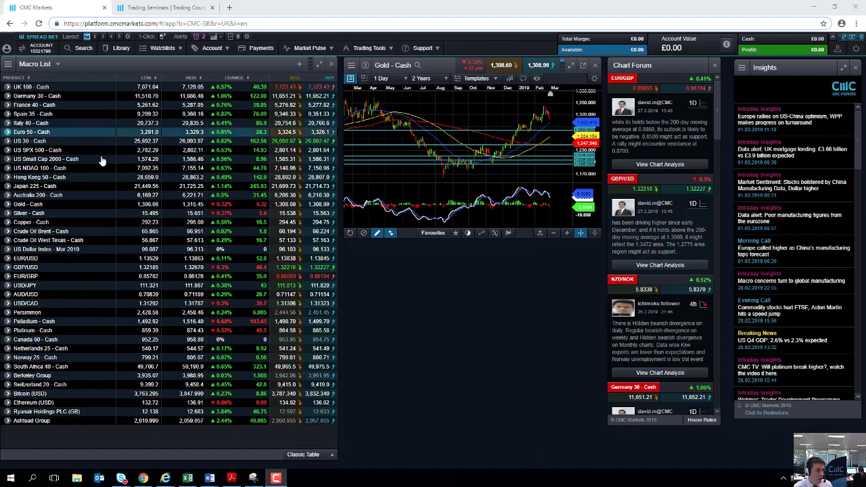
Open a chart for UK 100 - Cash from the Macro List watchlist and maximise it
{"action": "left_click", "coordinate": [7, 87]}
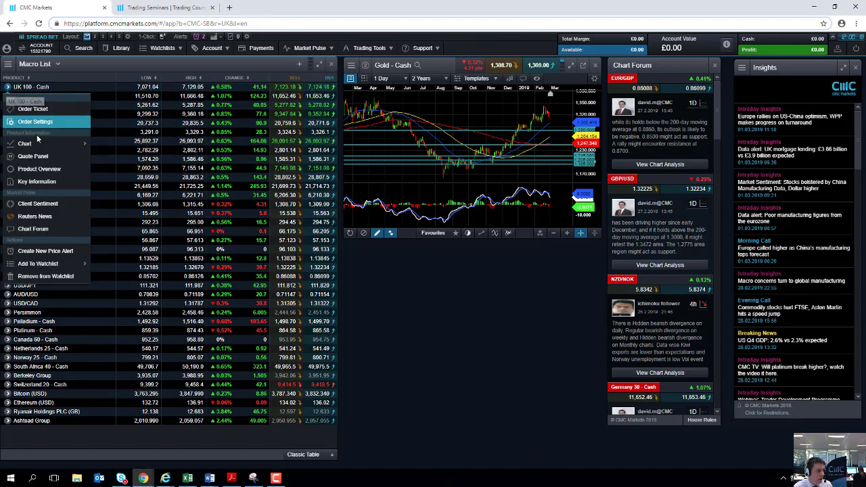
{"action": "mouse_move", "coordinate": [41, 144]}
{"action": "left_click", "coordinate": [135, 144]}
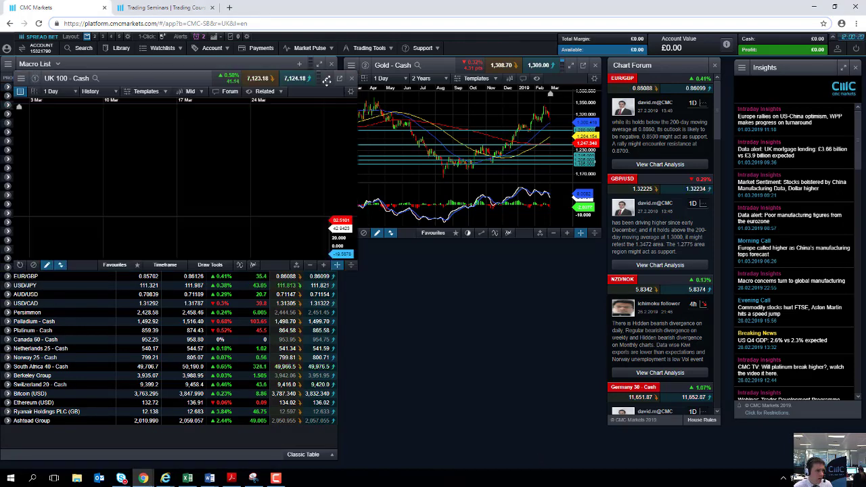
{"action": "left_click", "coordinate": [326, 80]}
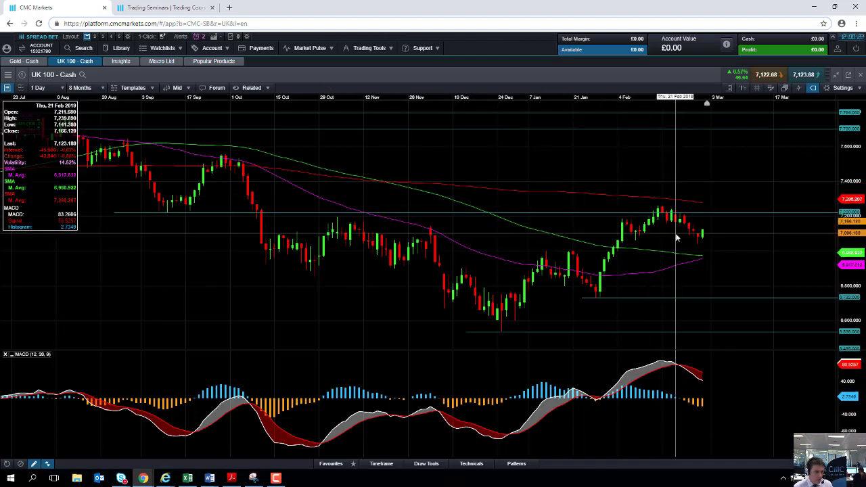
Examine the UK 100 daily chart's recent candles, support levels and moving averages over roughly six to eight months, and close the chart
{"action": "scroll", "coordinate": [676, 237], "scroll_direction": "up", "scroll_amount": 1}
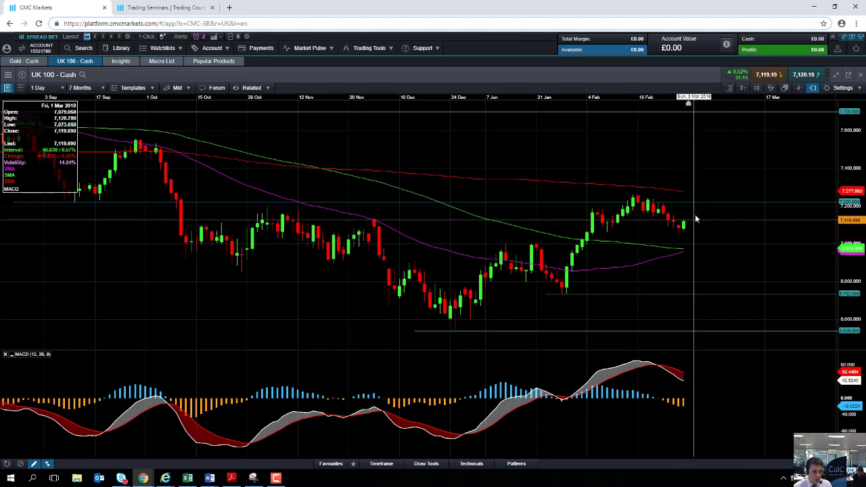
{"action": "scroll", "coordinate": [698, 221], "scroll_direction": "down", "scroll_amount": 1}
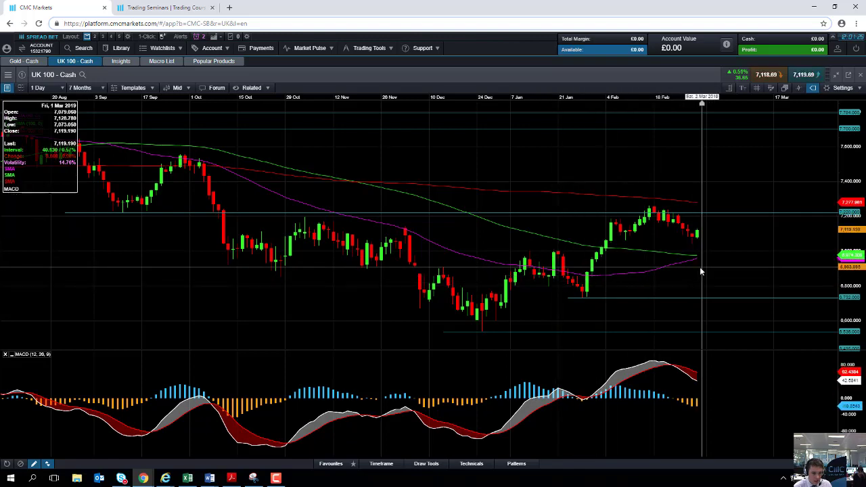
{"action": "scroll", "coordinate": [700, 266], "scroll_direction": "up", "scroll_amount": 1}
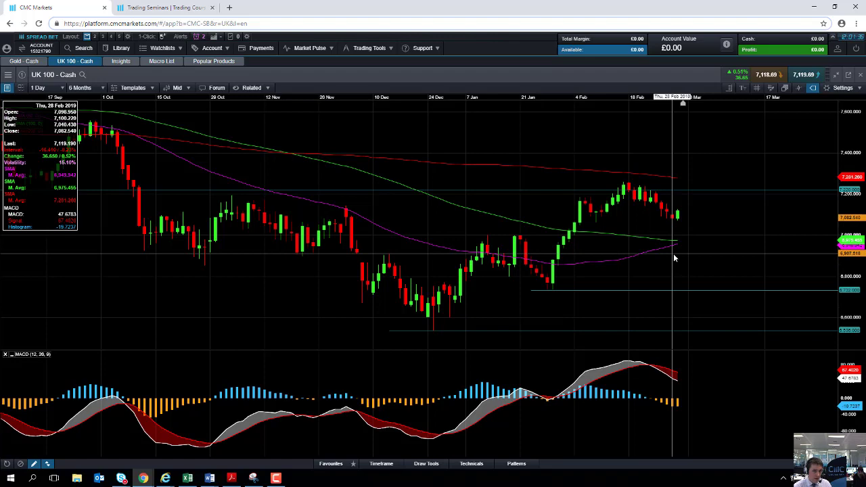
{"action": "left_click", "coordinate": [836, 74]}
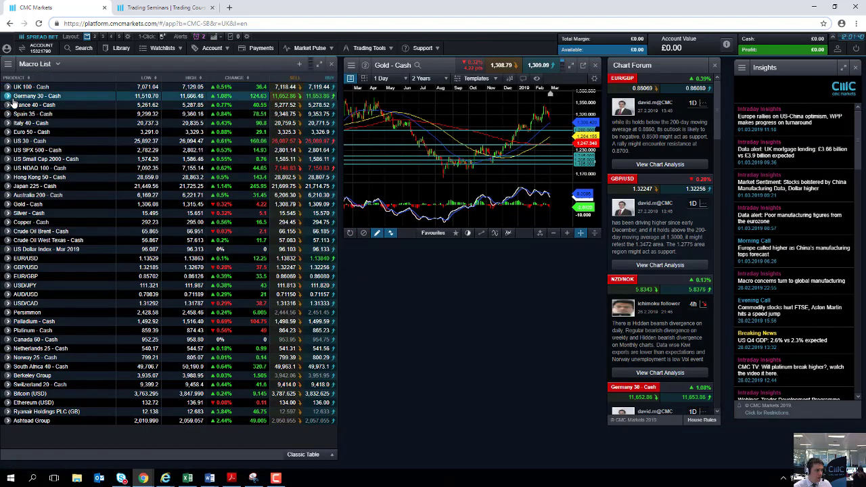
Open a chart for Germany 30 - Cash from the Macro List watchlist and maximise it
{"action": "right_click", "coordinate": [47, 101]}
{"action": "mouse_move", "coordinate": [67, 152]}
{"action": "left_click", "coordinate": [118, 155]}
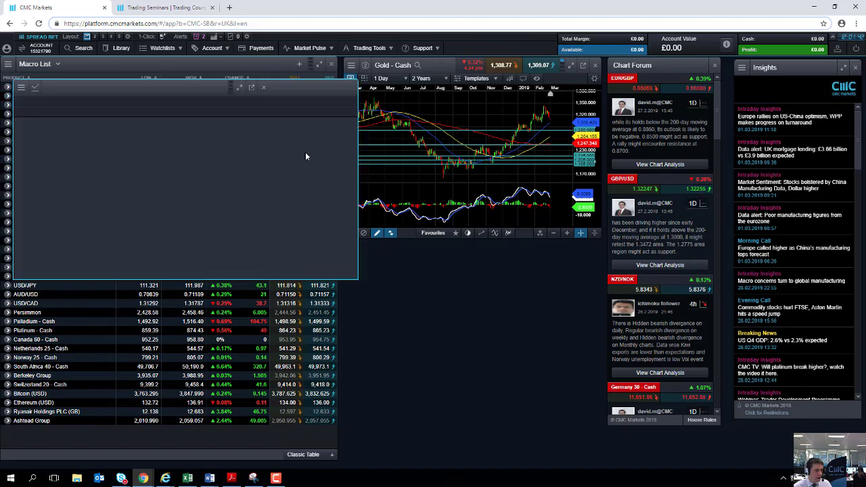
{"action": "left_click", "coordinate": [341, 86]}
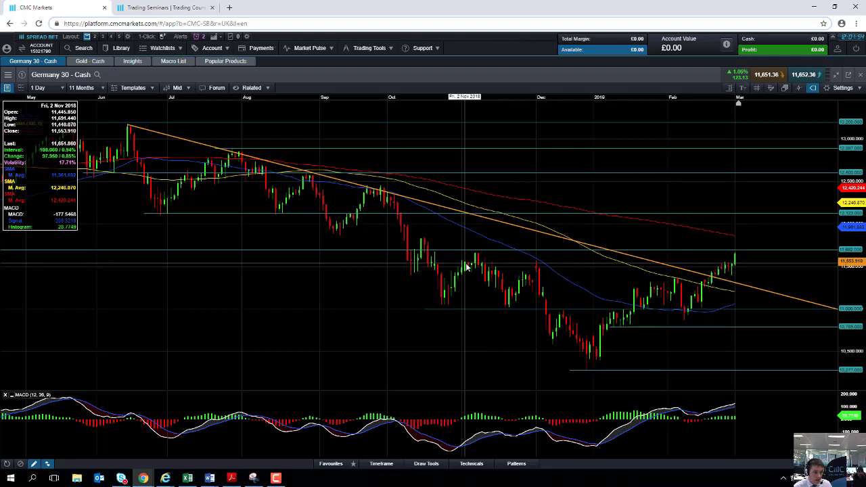
Examine the Germany 30 daily chart's descending trendline and moving averages over ranges from 9 months to 2 years, and close the chart
{"action": "scroll", "coordinate": [622, 359], "scroll_direction": "up", "scroll_amount": 2}
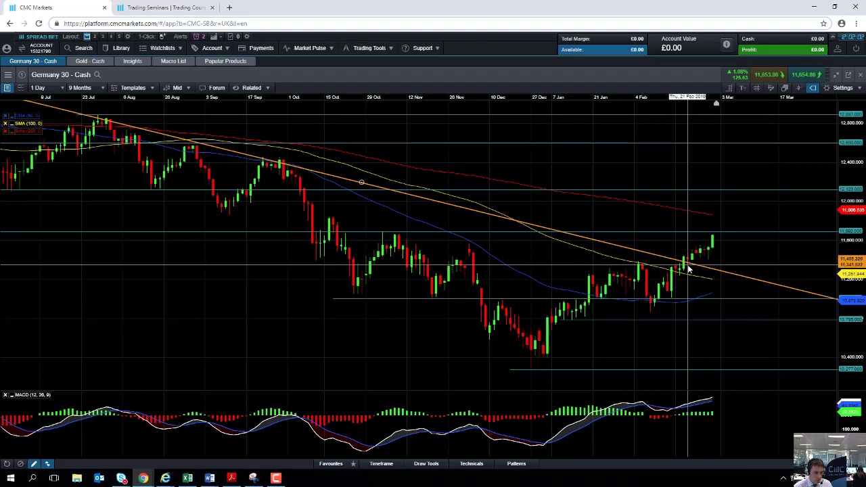
{"action": "scroll", "coordinate": [745, 286], "scroll_direction": "down", "scroll_amount": 2}
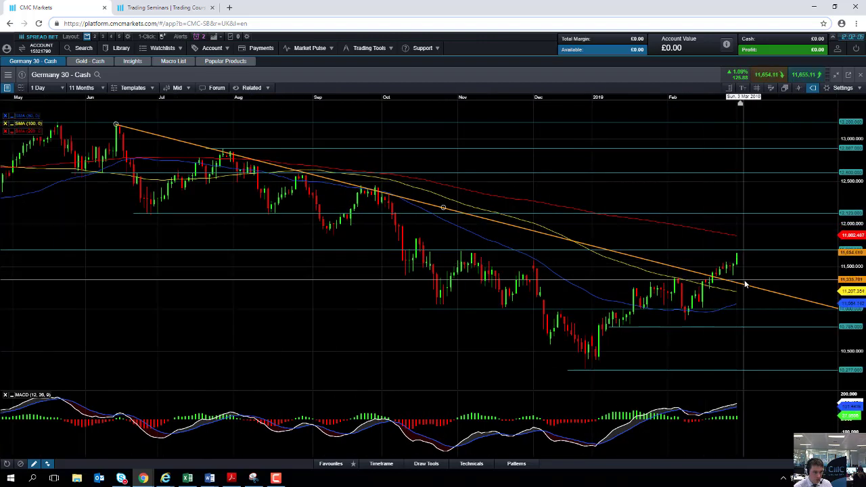
{"action": "left_click", "coordinate": [118, 127]}
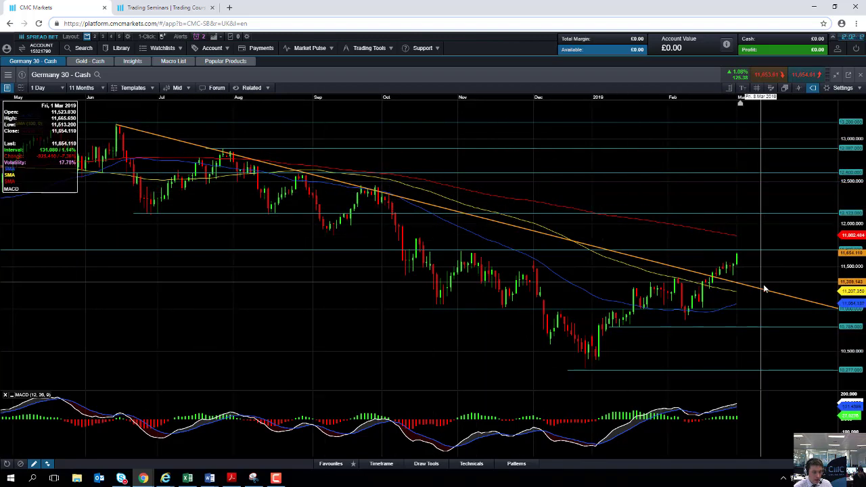
{"action": "left_click", "coordinate": [736, 274]}
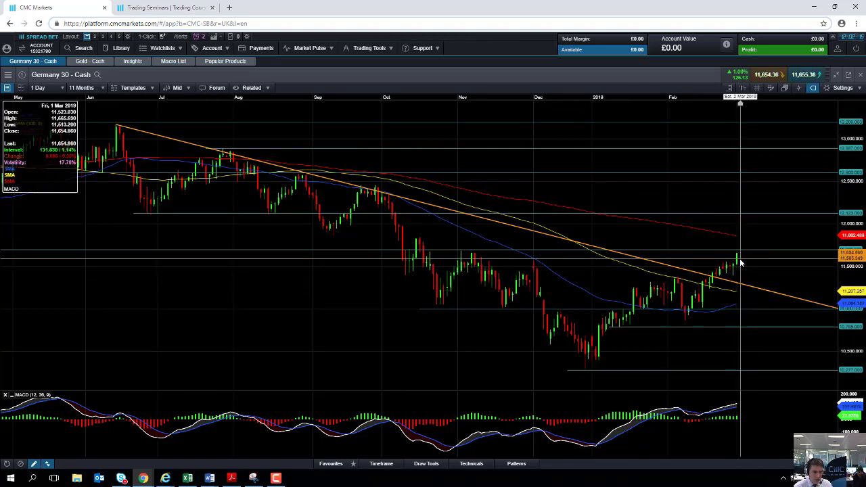
{"action": "scroll", "coordinate": [765, 267], "scroll_direction": "down", "scroll_amount": 4}
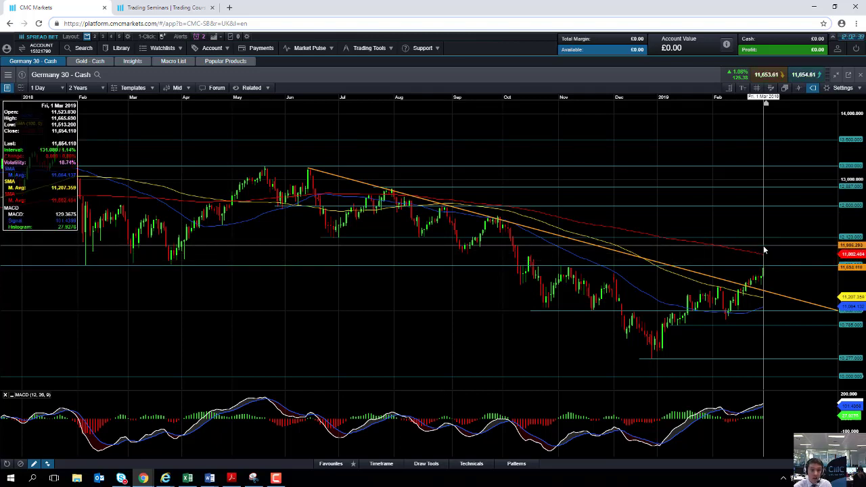
{"action": "scroll", "coordinate": [764, 254], "scroll_direction": "up", "scroll_amount": 4}
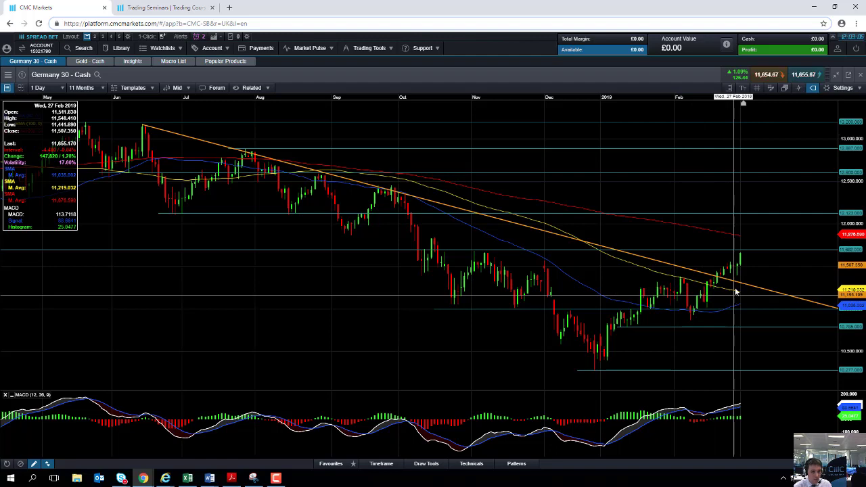
{"action": "left_click", "coordinate": [836, 75]}
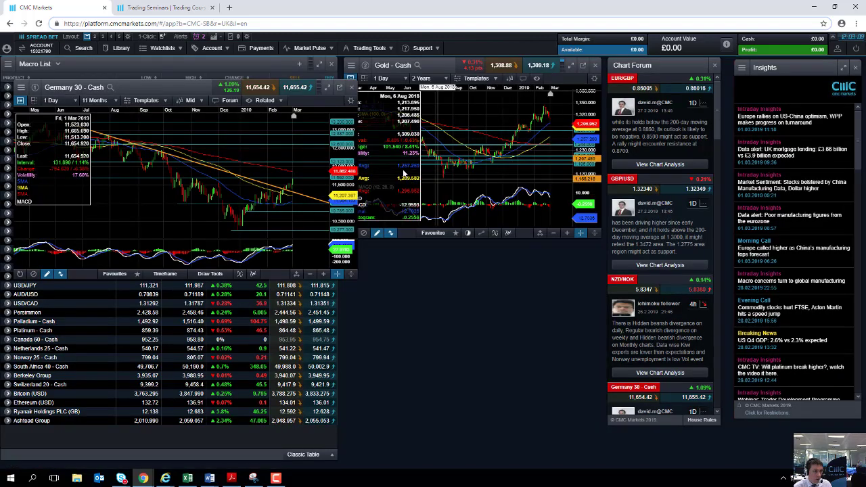
{"action": "left_click", "coordinate": [351, 87]}
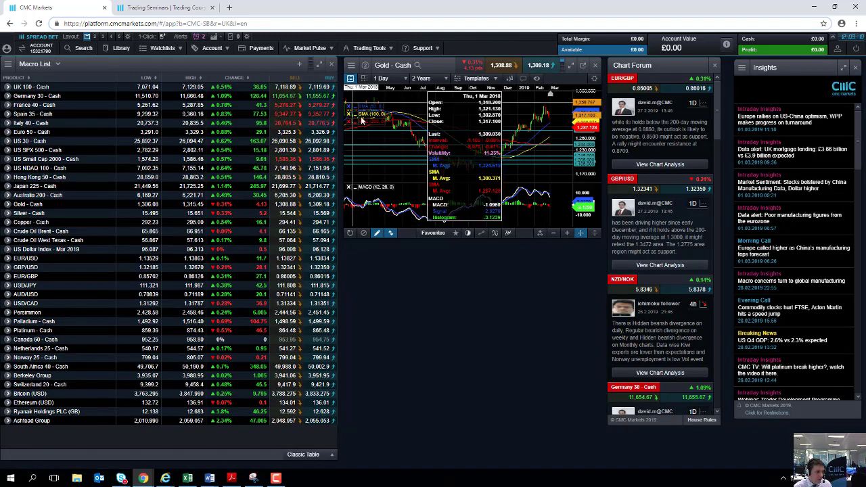
Open a chart for US SPX 500 - Cash from the Macro List watchlist and maximise it
{"action": "left_click", "coordinate": [8, 159]}
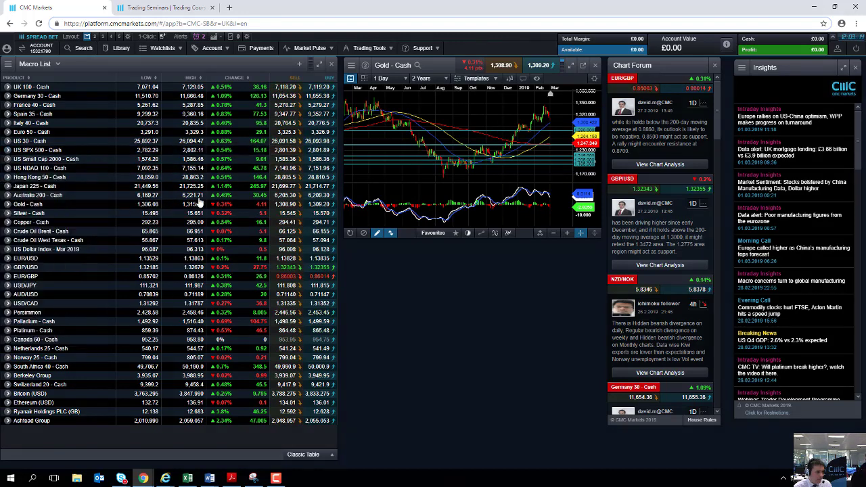
{"action": "left_click", "coordinate": [323, 144]}
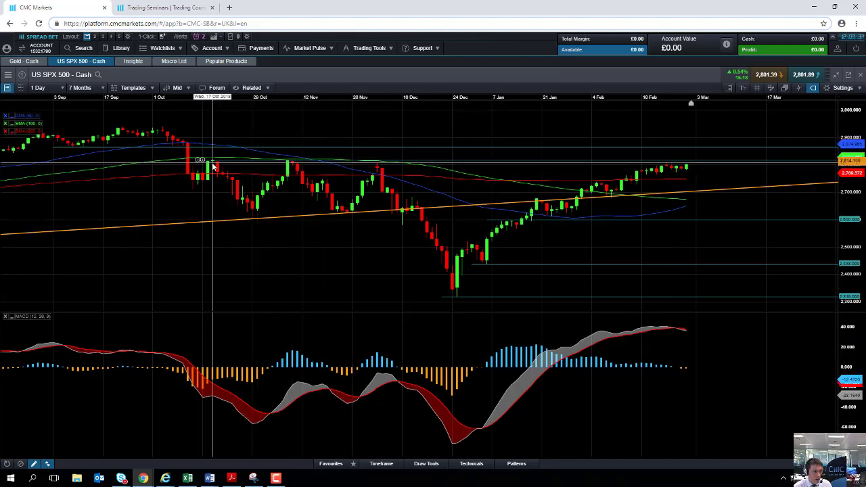
Examine the US SPX 500 daily chart's October to December highs and moving averages over 7 to 8 months, and close the chart
{"action": "left_click", "coordinate": [271, 167]}
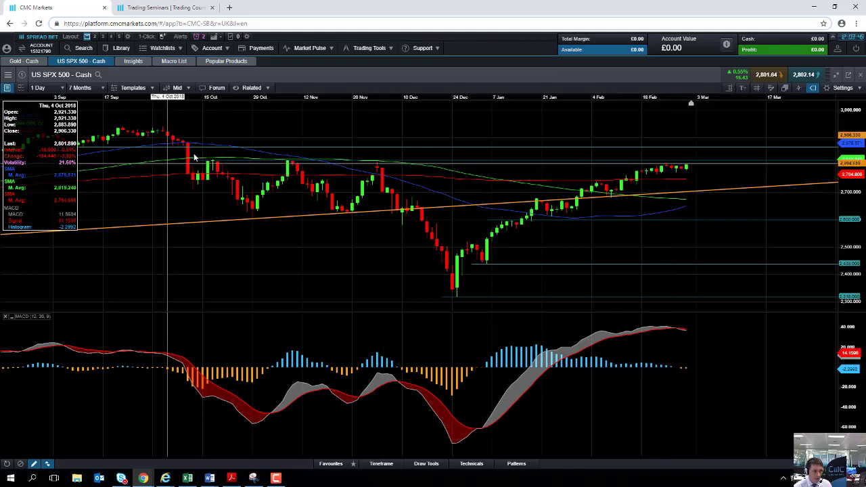
{"action": "scroll", "coordinate": [170, 170], "scroll_direction": "down", "scroll_amount": 1}
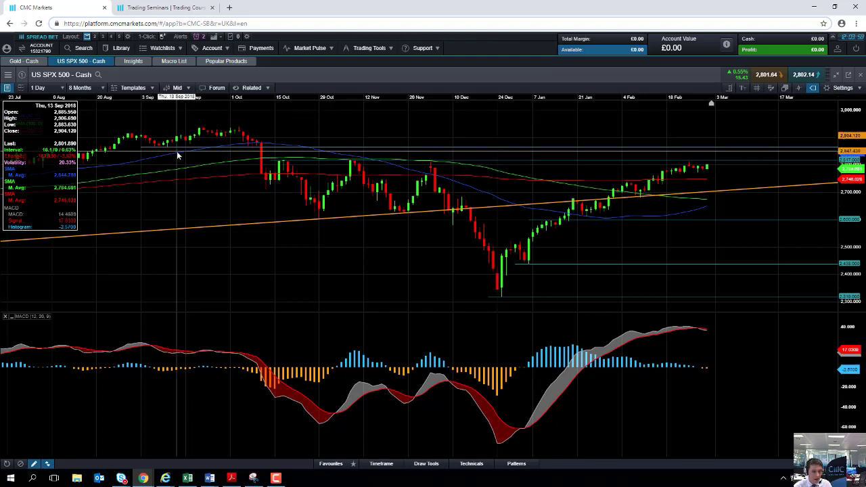
{"action": "scroll", "coordinate": [711, 167], "scroll_direction": "up", "scroll_amount": 1}
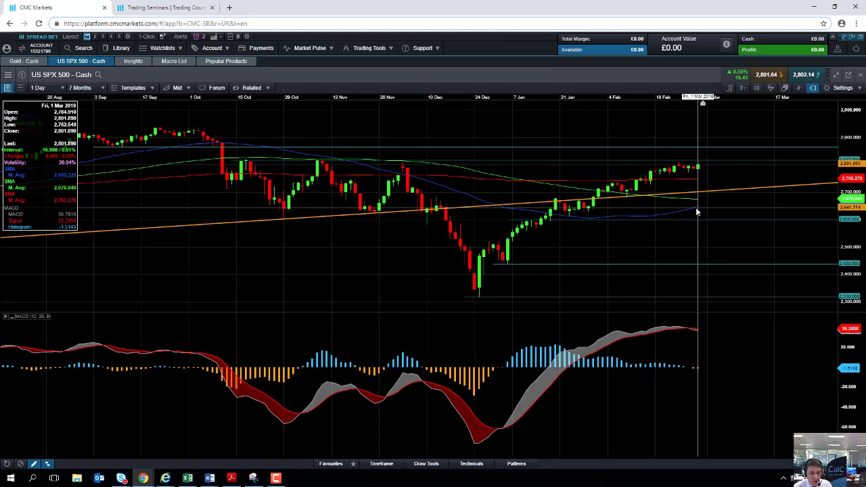
{"action": "left_click", "coordinate": [836, 74]}
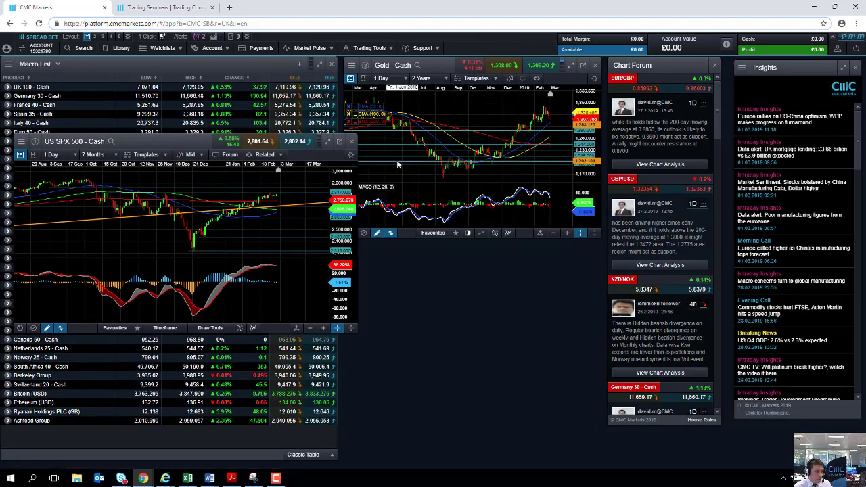
{"action": "left_click", "coordinate": [58, 307]}
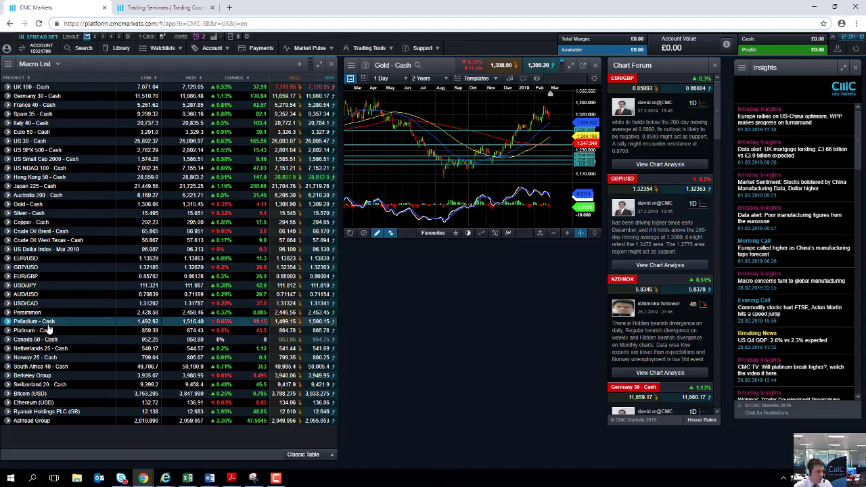
Open a chart for EUR/GBP from the Macro List watchlist and maximise it
{"action": "right_click", "coordinate": [12, 286]}
{"action": "mouse_move", "coordinate": [40, 332]}
{"action": "left_click", "coordinate": [126, 333]}
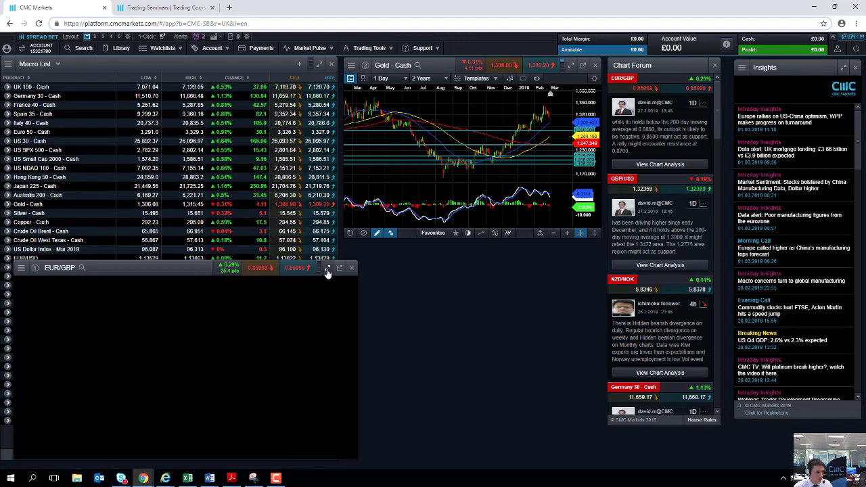
{"action": "left_click", "coordinate": [325, 269]}
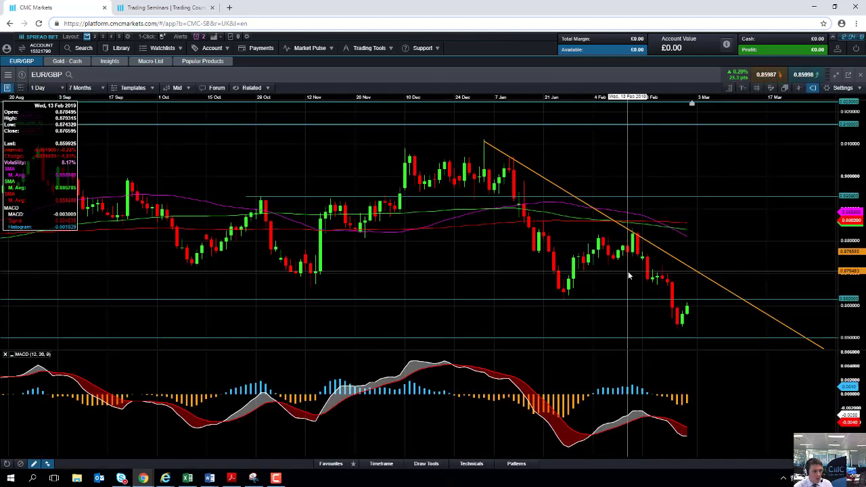
Examine the EUR/GBP daily chart's descending trendline from early January and its support levels over ranges from 7 months to 3 years
{"action": "left_click", "coordinate": [485, 142]}
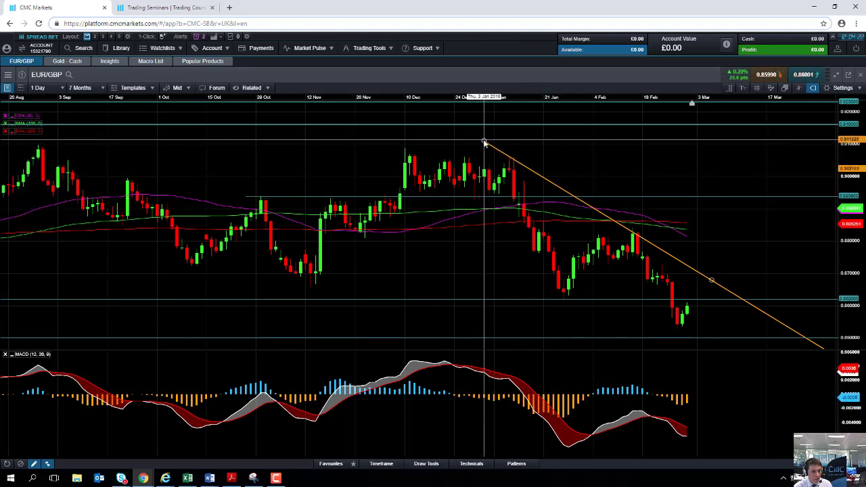
{"action": "left_click", "coordinate": [512, 142]}
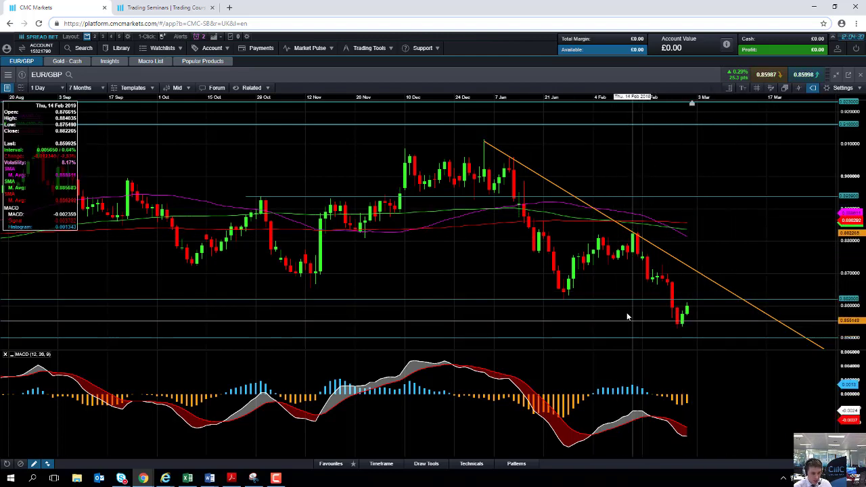
{"action": "scroll", "coordinate": [626, 313], "scroll_direction": "down", "scroll_amount": 5}
{"action": "scroll", "coordinate": [514, 321], "scroll_direction": "down", "scroll_amount": 5}
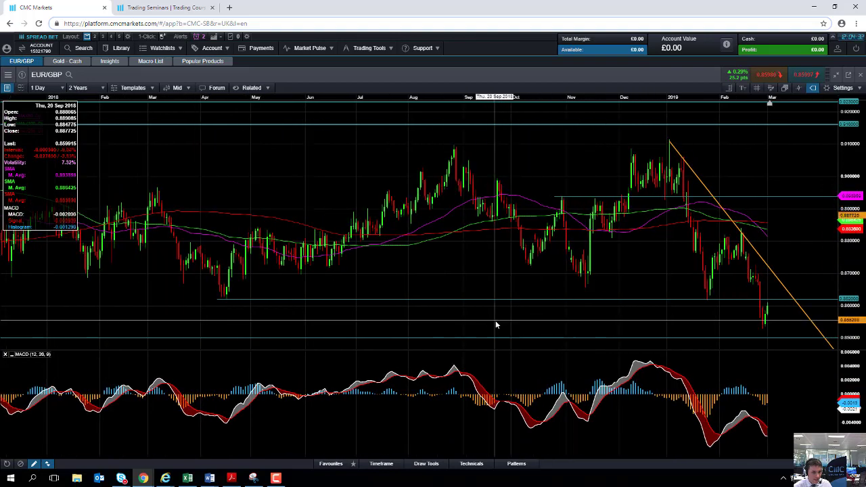
{"action": "scroll", "coordinate": [429, 322], "scroll_direction": "down", "scroll_amount": 5}
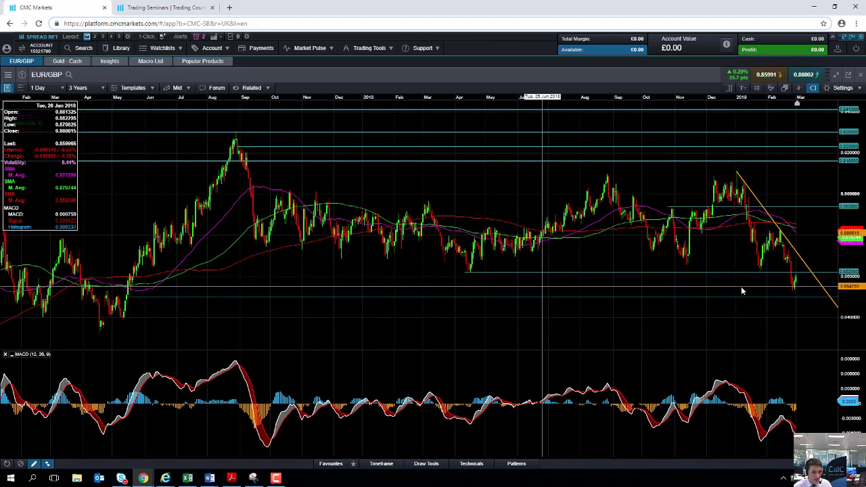
{"action": "scroll", "coordinate": [778, 291], "scroll_direction": "up", "scroll_amount": 3}
{"action": "scroll", "coordinate": [780, 293], "scroll_direction": "up", "scroll_amount": 5}
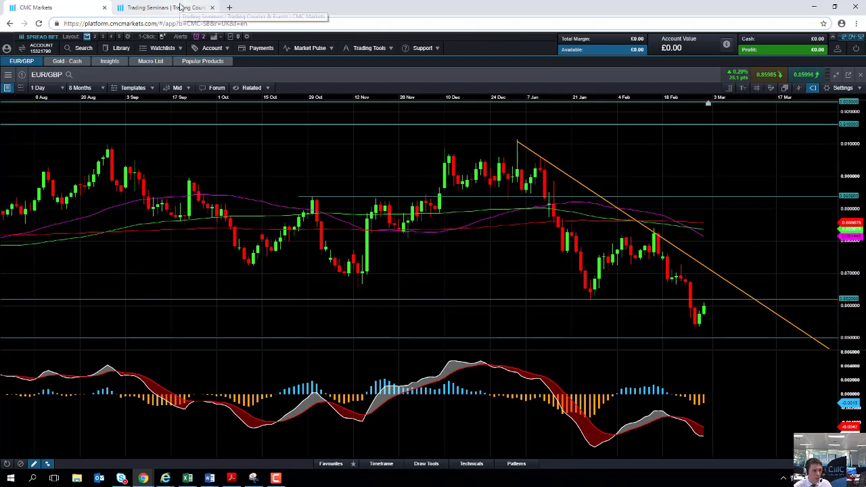
View the upcoming sessions on the CMC Markets Webinars & events page and return to the EUR/GBP chart
{"action": "left_click", "coordinate": [182, 7]}
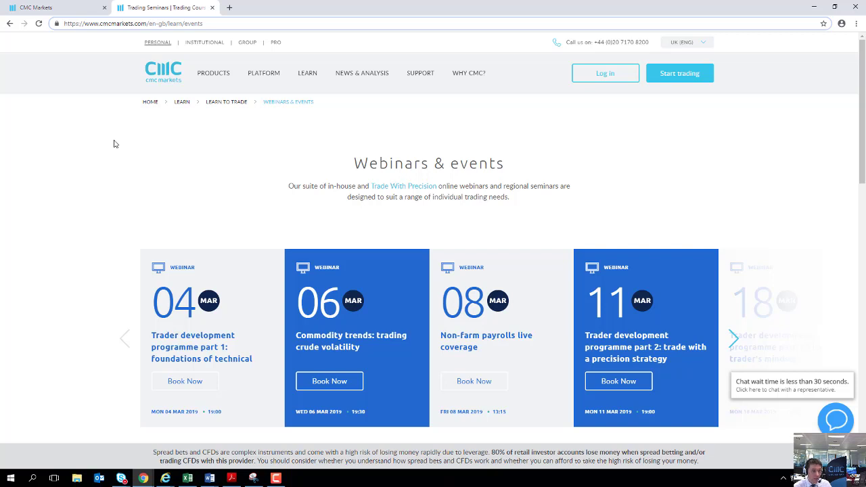
{"action": "left_click", "coordinate": [308, 73]}
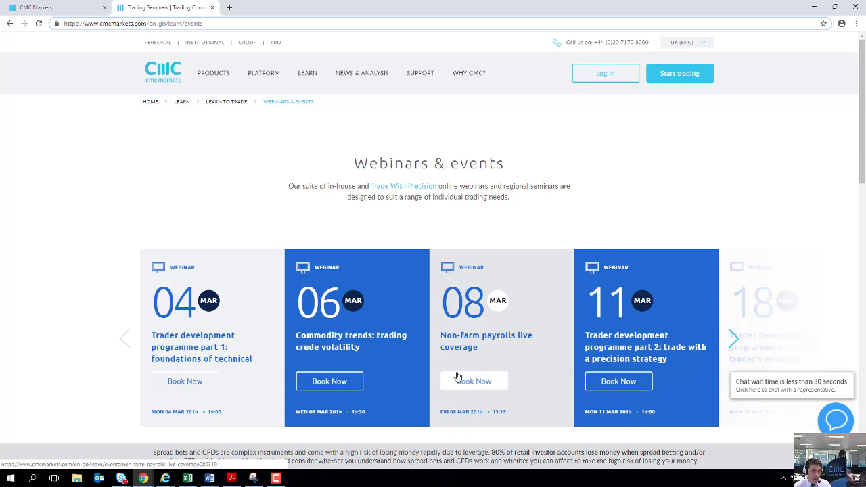
{"action": "key", "text": "ctrl+1"}
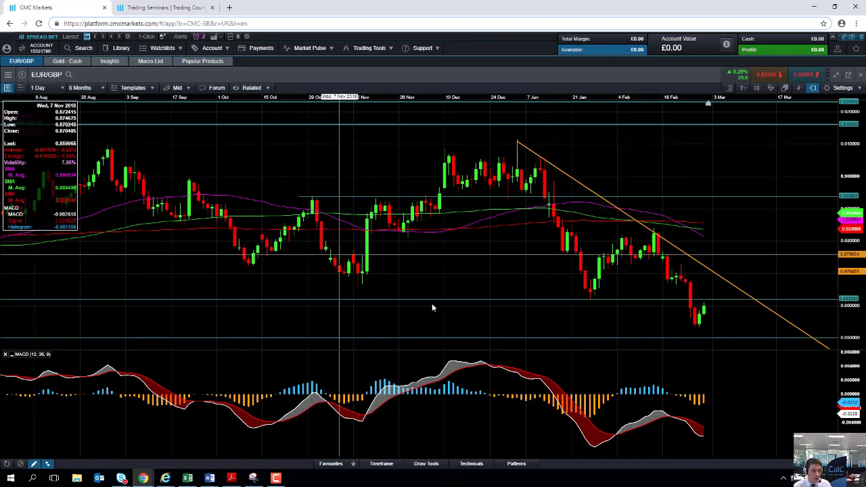